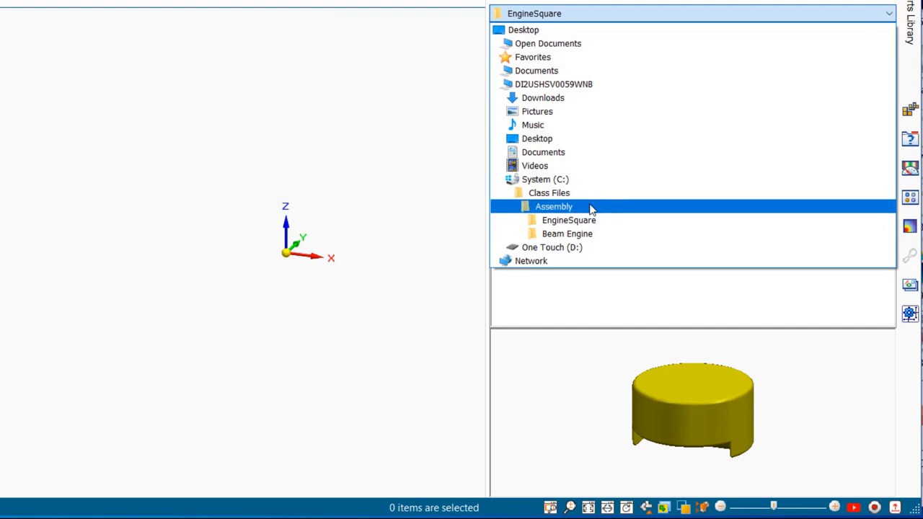
# Step: Browse to the Stepper folder inside the Assembly folder, preview its parts, and place 7PinBase as the first component
pyautogui.click(590, 207)
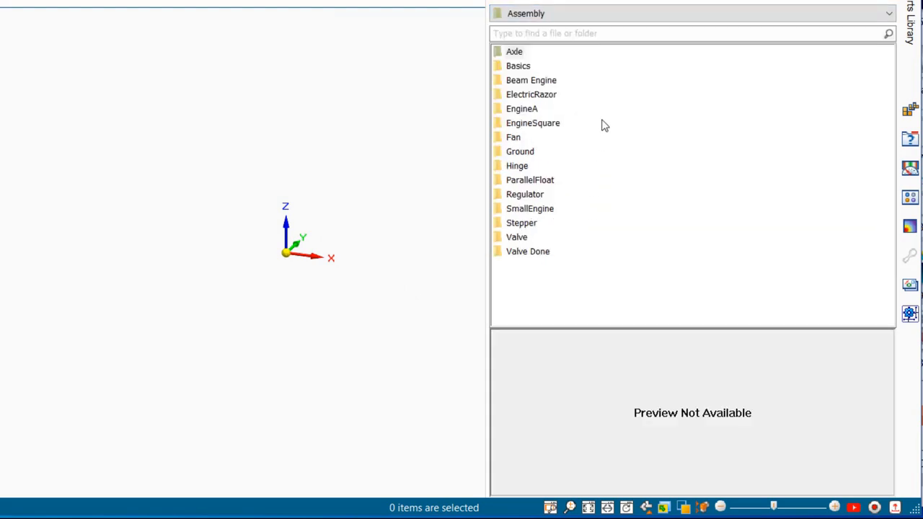
pyautogui.doubleClick(530, 225)
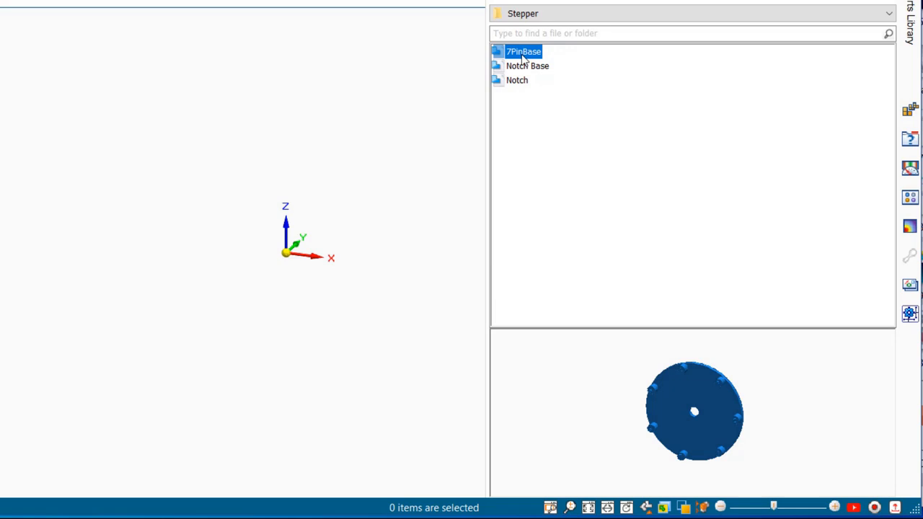
pyautogui.click(527, 70)
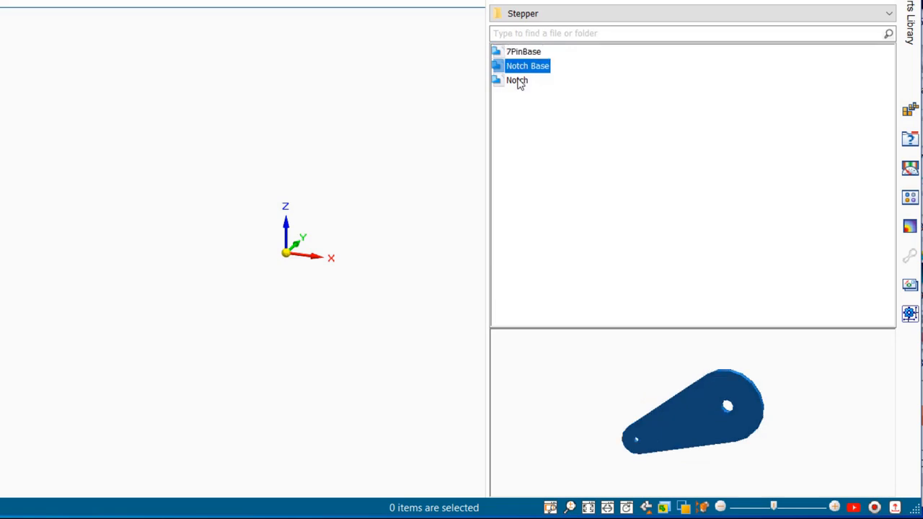
pyautogui.click(518, 82)
pyautogui.click(520, 54)
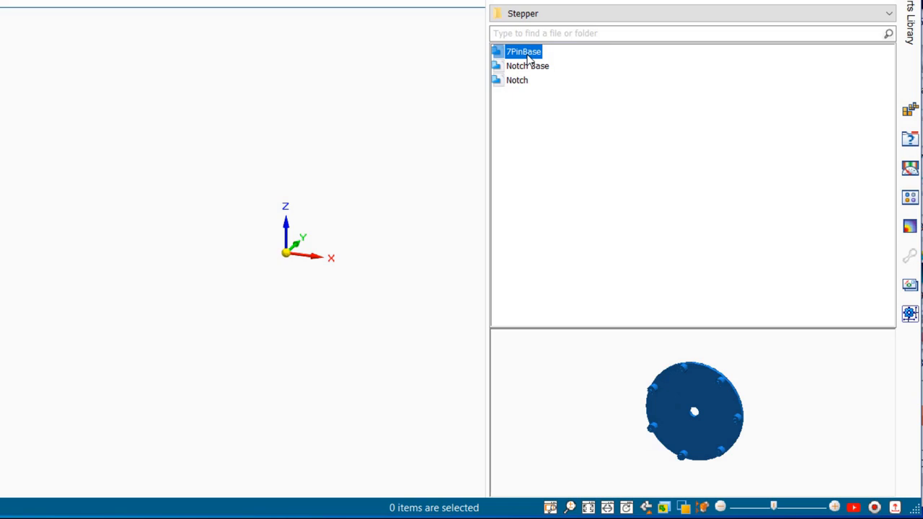
pyautogui.moveTo(523, 51); pyautogui.dragTo(245, 235)
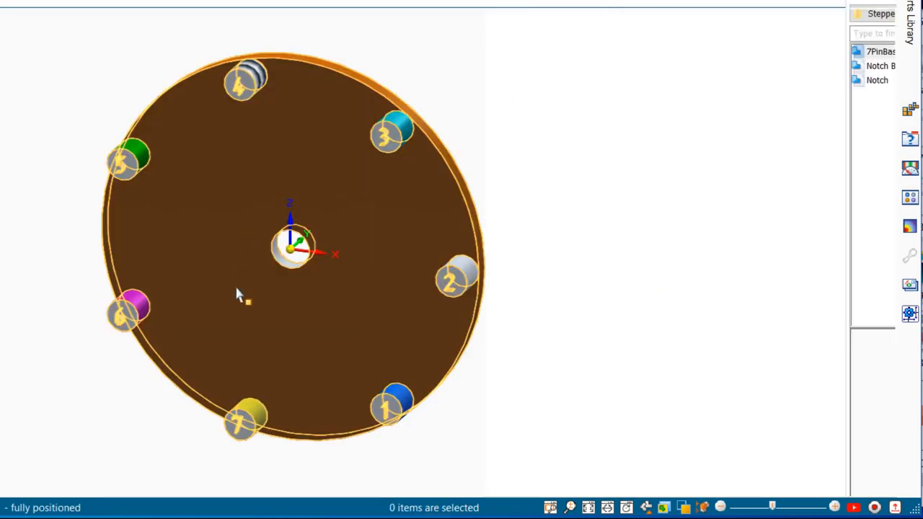
# Step: Add the Notch Base part to the assembly and mate its flat face to the back face of the pin disc
pyautogui.click(911, 28)
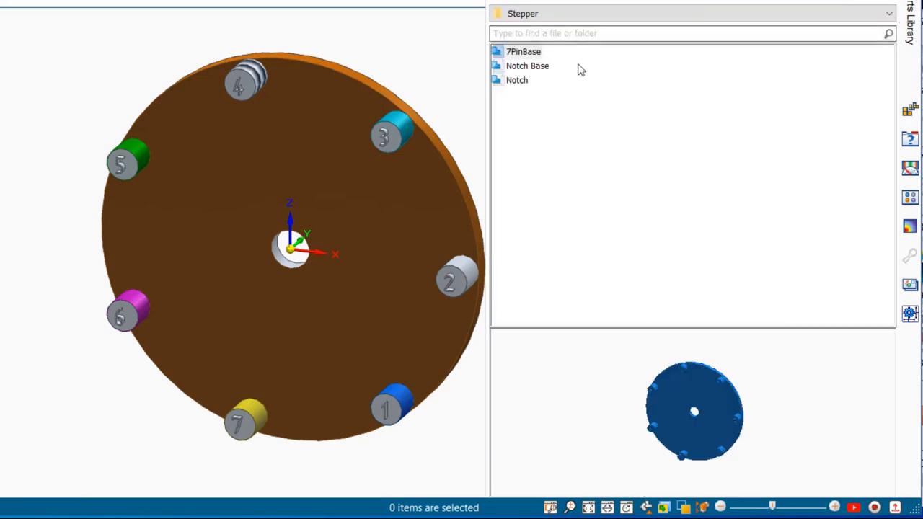
pyautogui.click(537, 69)
pyautogui.moveTo(524, 67); pyautogui.dragTo(48, 122)
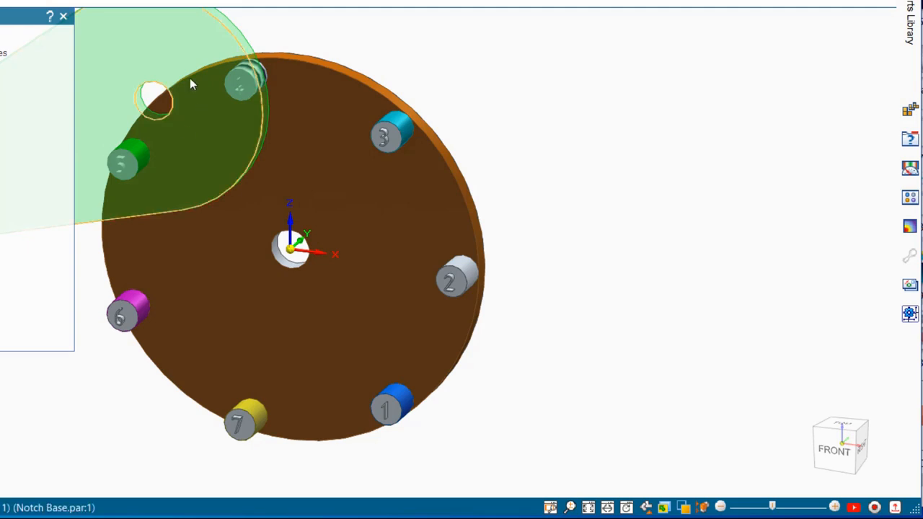
pyautogui.click(177, 49)
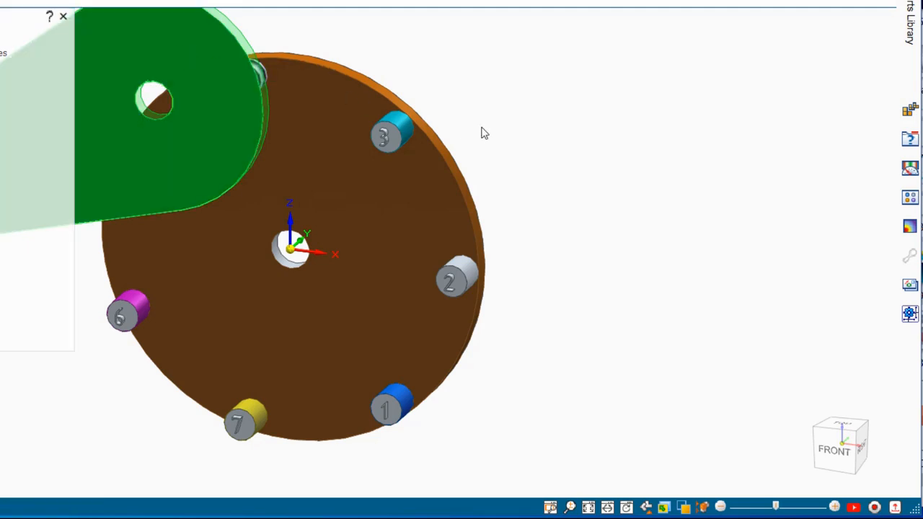
pyautogui.moveTo(482, 132); pyautogui.dragTo(324, 210, button='middle')
pyautogui.click(281, 258)
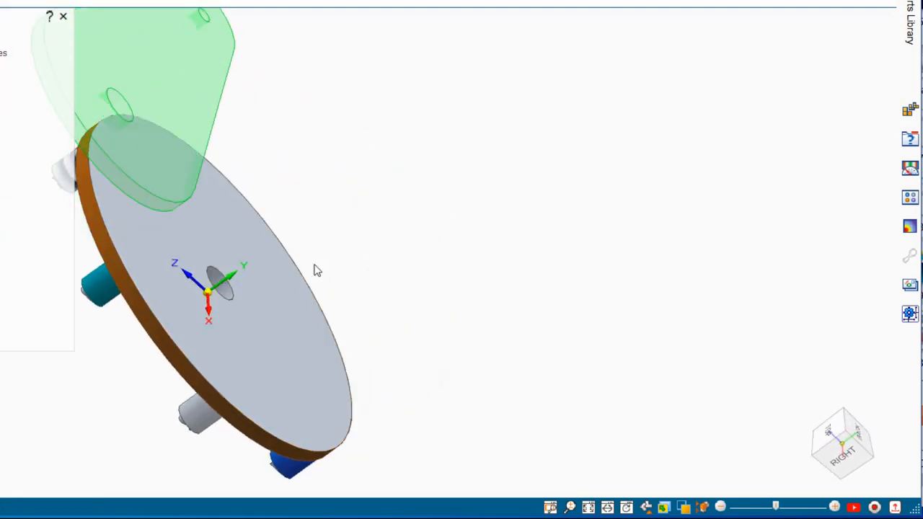
# Step: Axially align the large hole of Notch Base with the centre hole of the pin disc
pyautogui.moveTo(462, 253); pyautogui.dragTo(633, 102, button='middle')
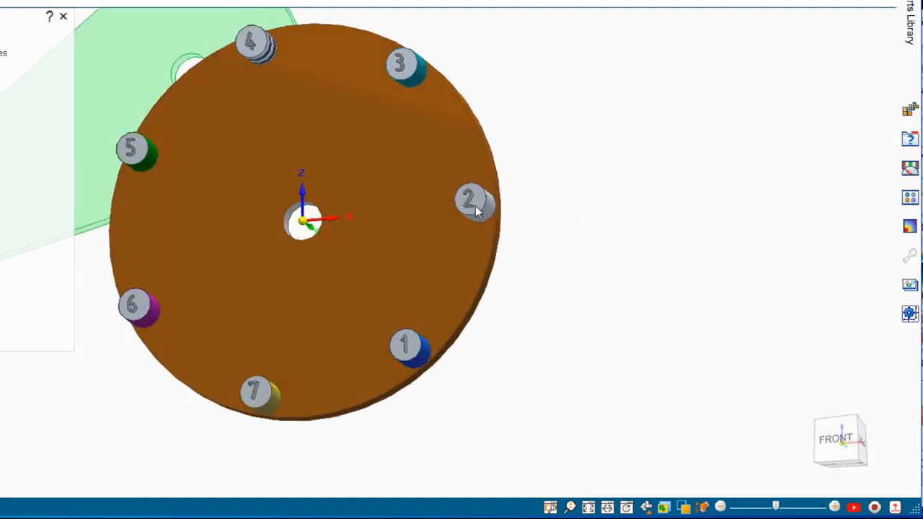
pyautogui.moveTo(476, 209); pyautogui.dragTo(560, 225, button='middle')
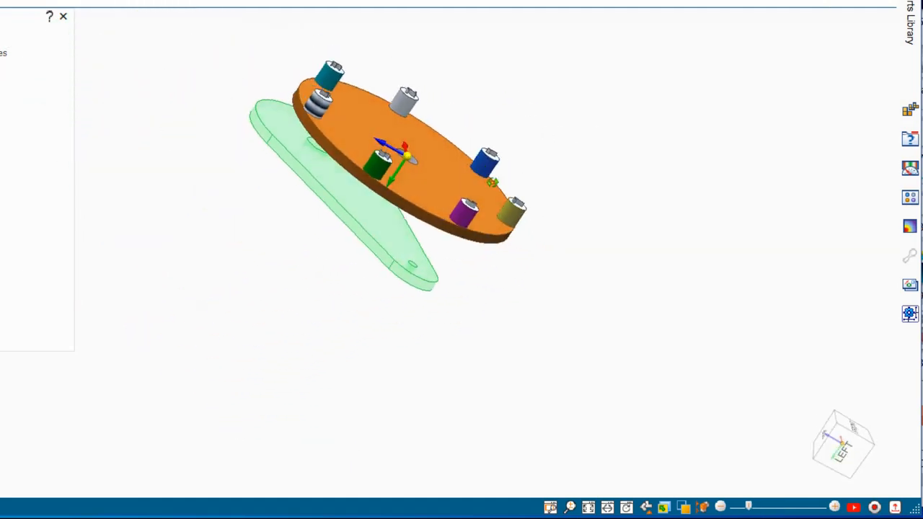
pyautogui.moveTo(493, 182); pyautogui.dragTo(448, 220, button='middle')
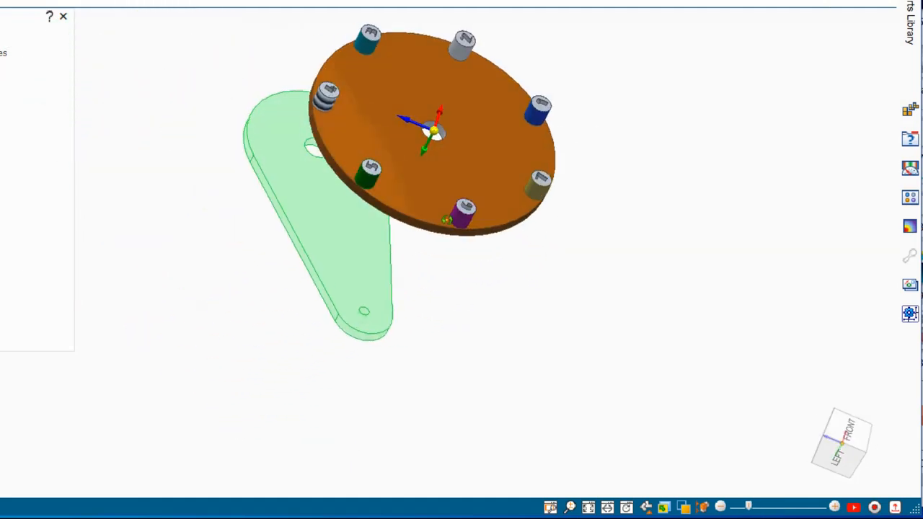
pyautogui.scroll(3, 310, 150)
pyautogui.click(310, 150)
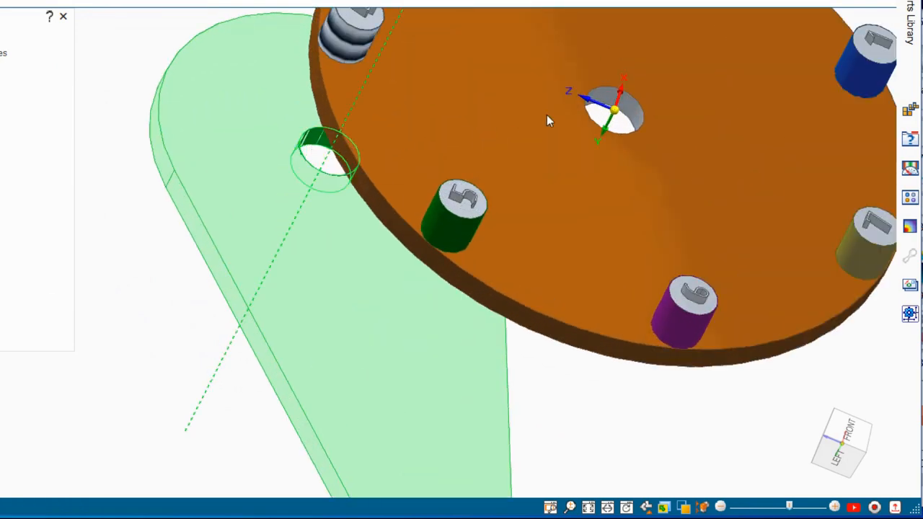
pyautogui.click(625, 116)
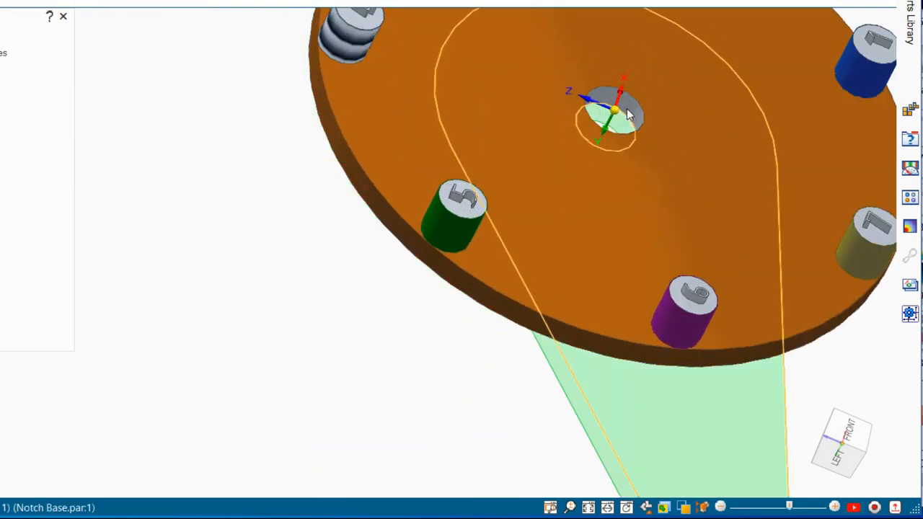
pyautogui.scroll(-3, 245, 281)
# Step: Add the Notch part to the assembly and mate its boss end face to the pin-side face of Notch Base
pyautogui.moveTo(283, 266); pyautogui.dragTo(313, 232, button='middle')
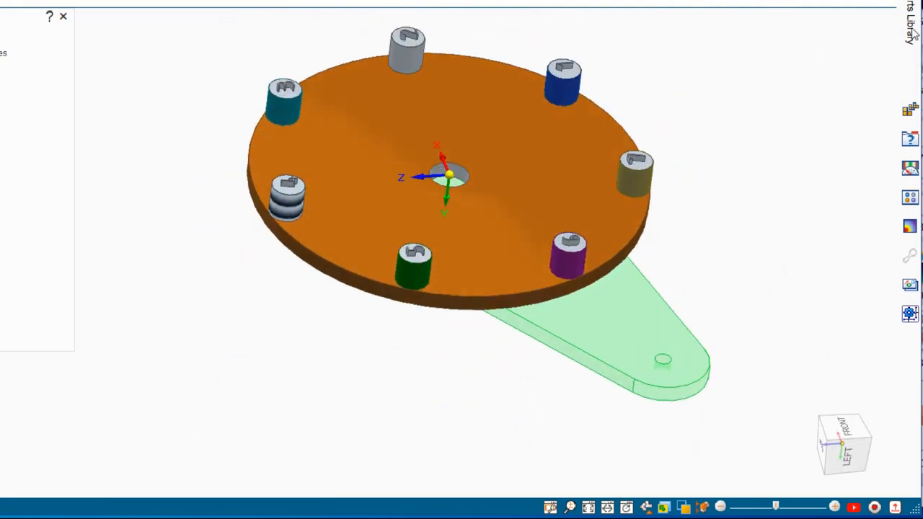
pyautogui.moveTo(913, 32)
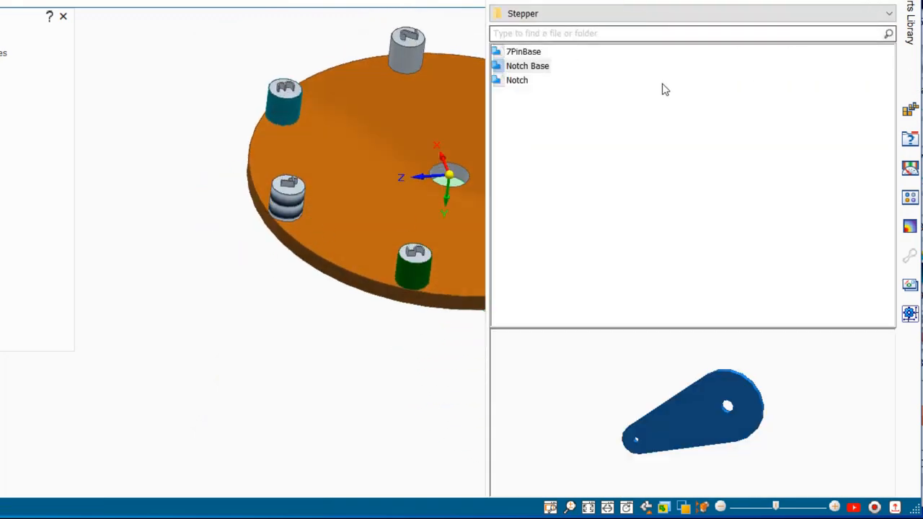
pyautogui.click(517, 81)
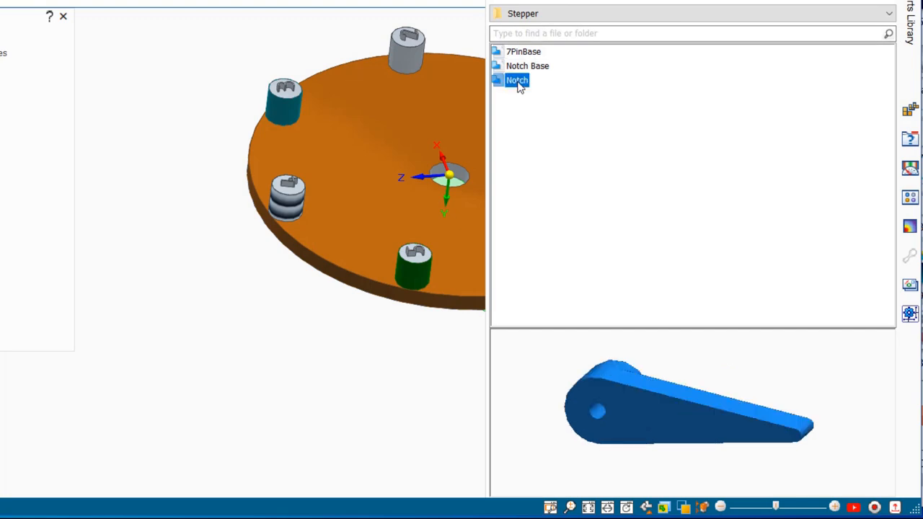
pyautogui.moveTo(517, 81); pyautogui.dragTo(173, 285)
pyautogui.moveTo(181, 241); pyautogui.dragTo(159, 409, button='middle')
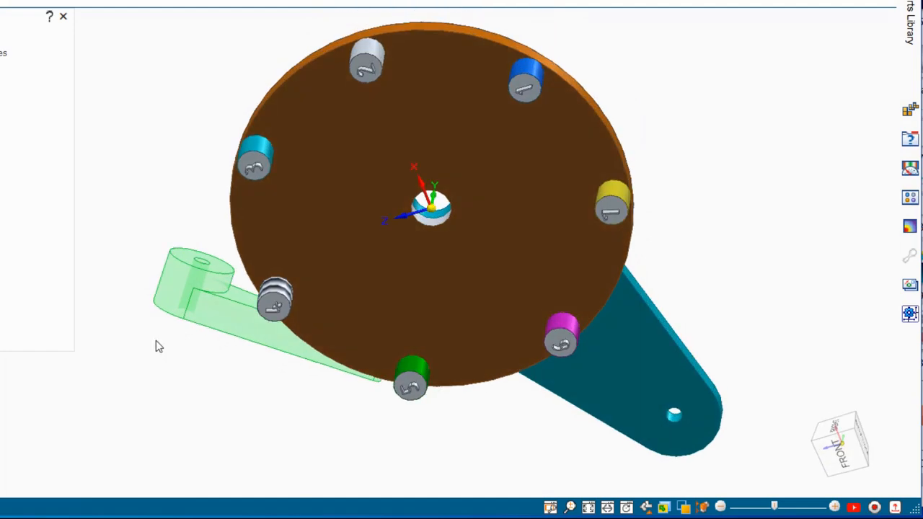
pyautogui.click(184, 262)
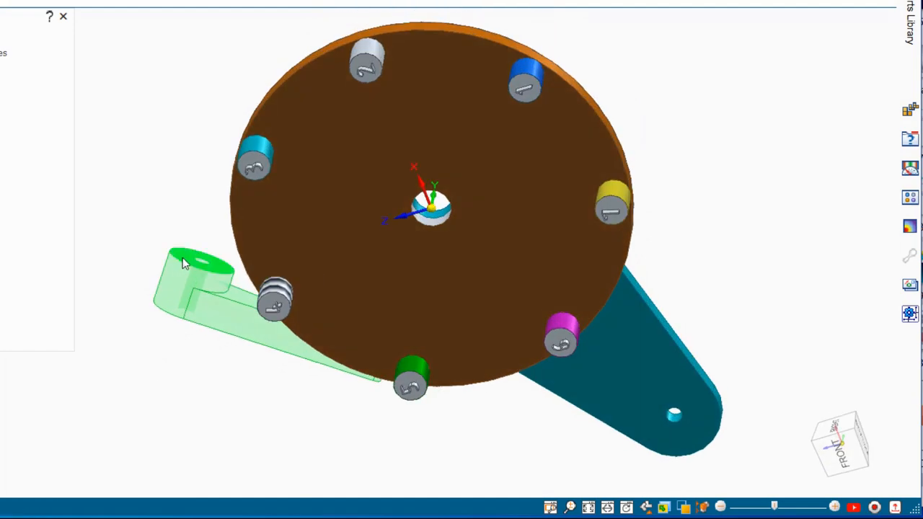
pyautogui.moveTo(231, 391); pyautogui.dragTo(248, 215, button='middle')
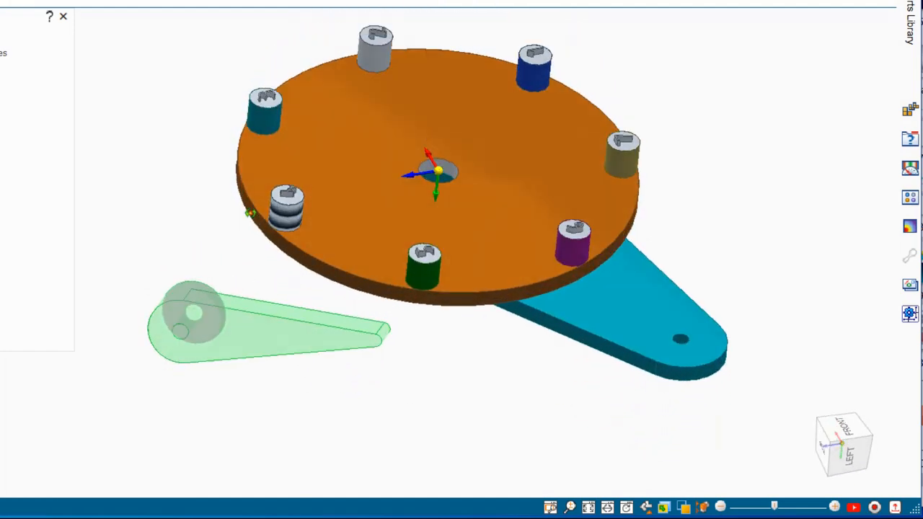
pyautogui.click(662, 300)
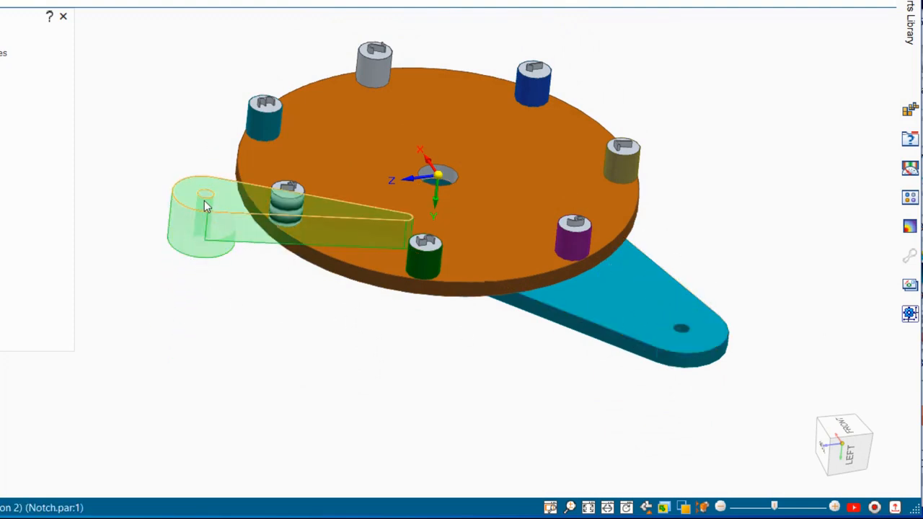
# Step: Axially align the hole of the Notch arm with the small hole at the narrow end of Notch Base
pyautogui.scroll(5, 207, 217)
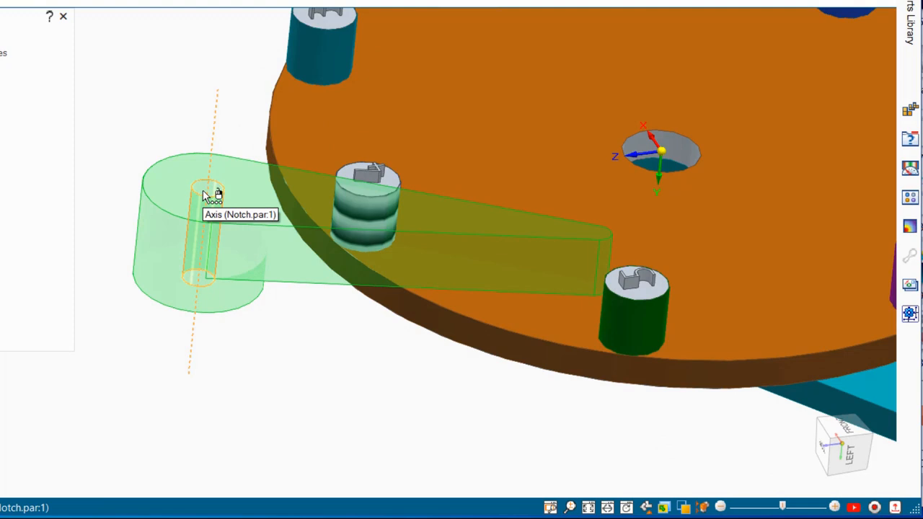
pyautogui.click(207, 194)
pyautogui.scroll(-5, 193, 234)
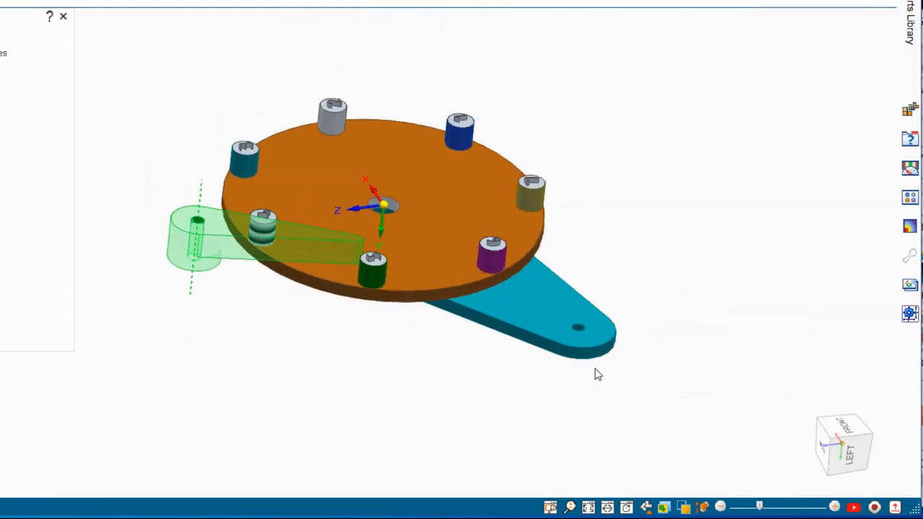
pyautogui.scroll(3, 597, 375)
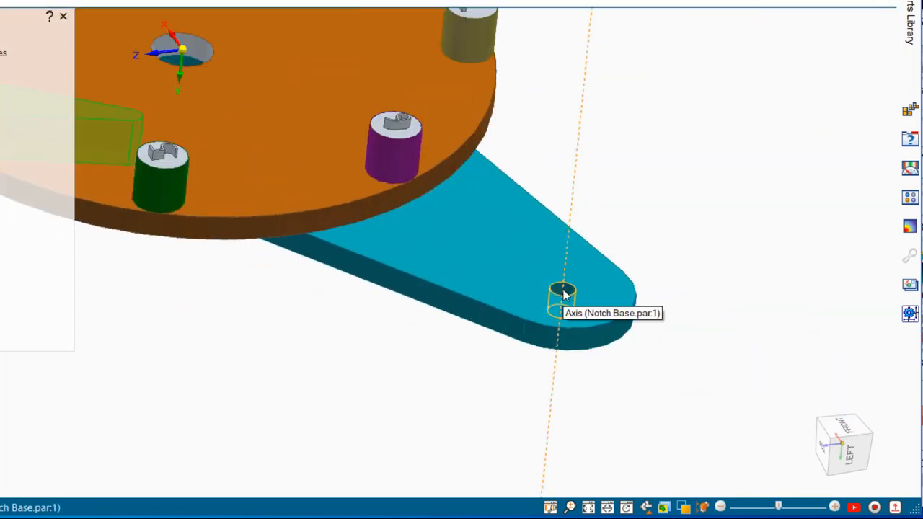
pyautogui.click(563, 294)
pyautogui.scroll(-3, 514, 312)
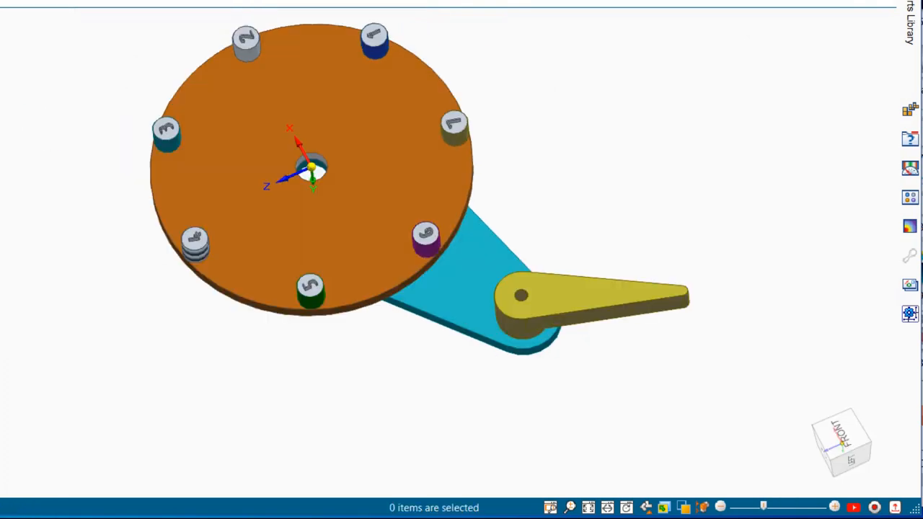
# Step: Using Drag Component with the default analysis options, rotate the Notch arm about its pivot until its tip lies over the disc between pins 6 and 7
pyautogui.click(310, 0)
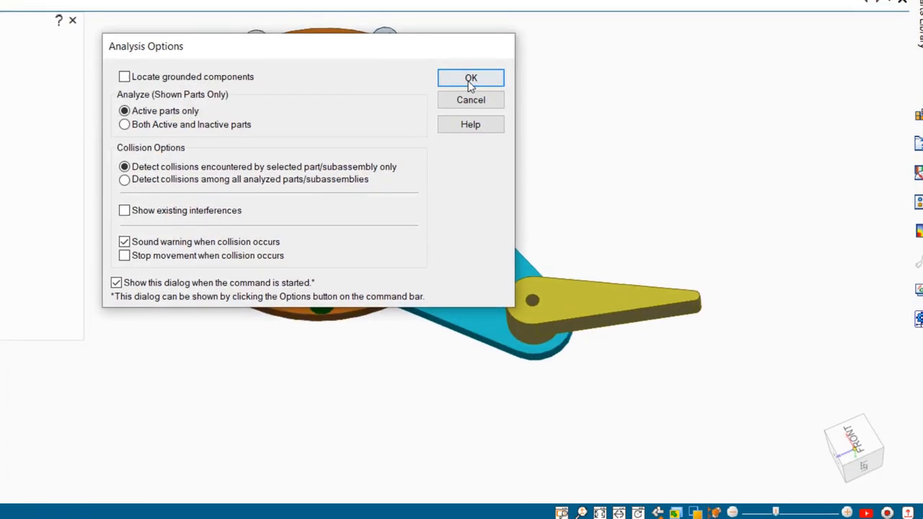
pyautogui.click(460, 75)
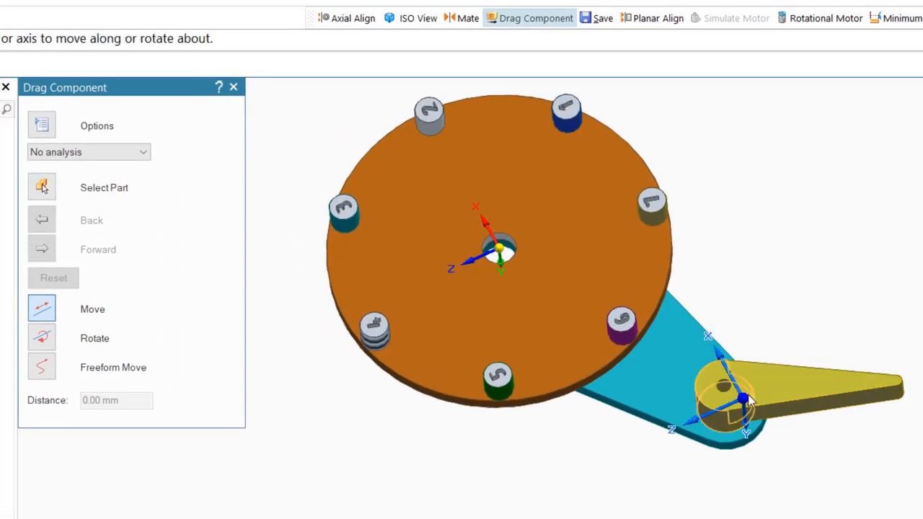
pyautogui.click(44, 339)
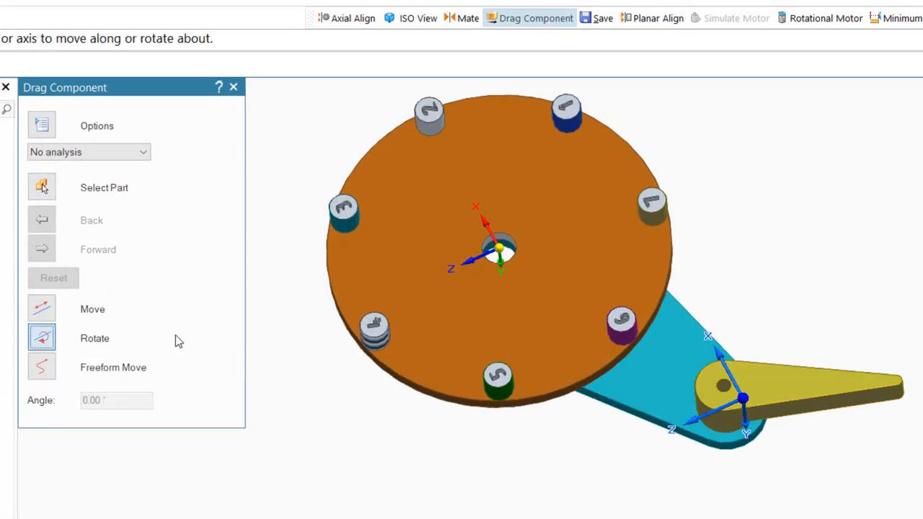
pyautogui.click(730, 386)
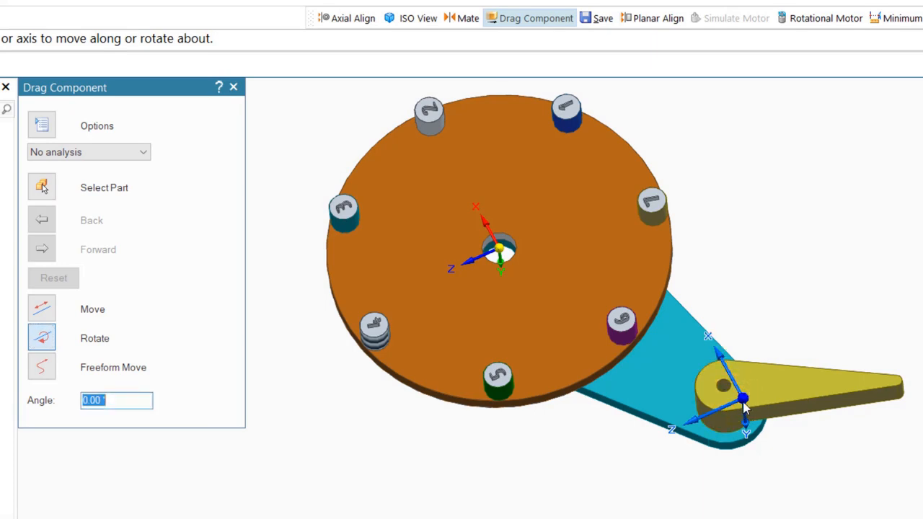
pyautogui.moveTo(723, 390); pyautogui.dragTo(424, 518)
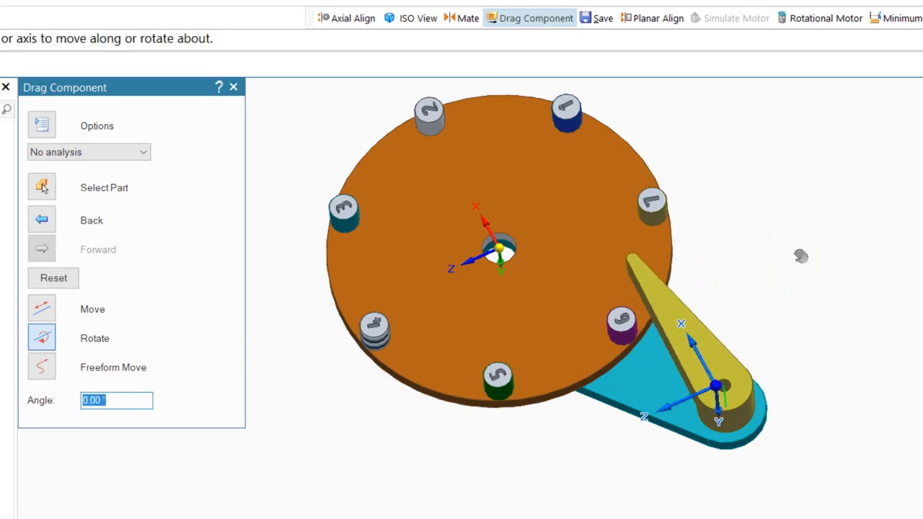
pyautogui.press('Escape')
pyautogui.scroll(-1, 558, 481)
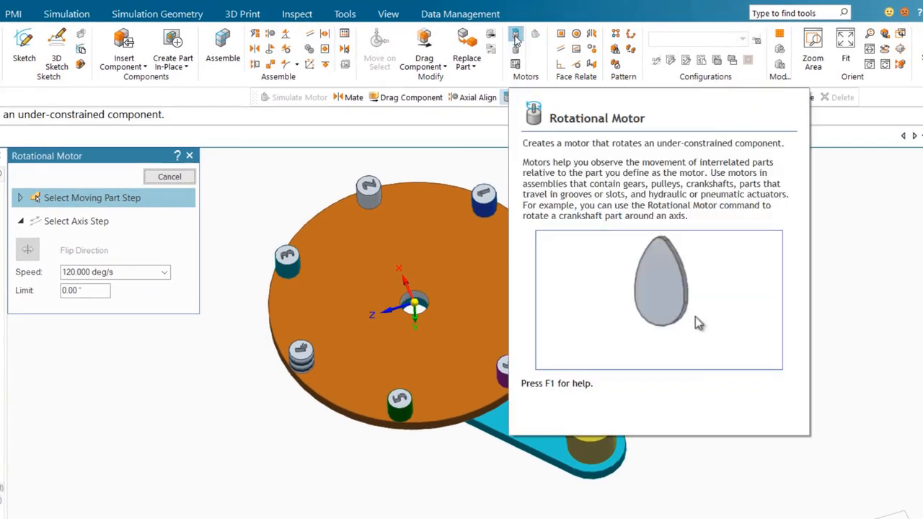
# Step: Create a rotational motor on the Notch arm about its pivot hole axis, with a speed of 120 deg/s and limit 0
pyautogui.click(515, 37)
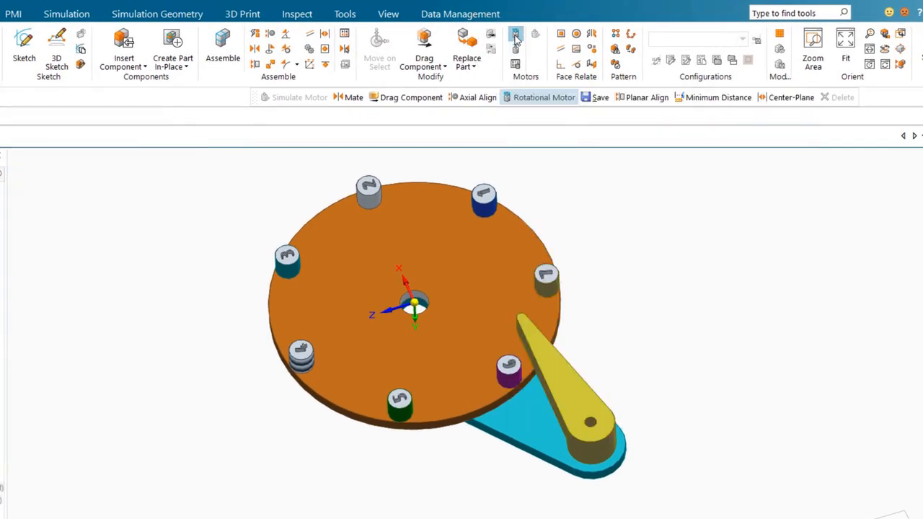
pyautogui.click(559, 377)
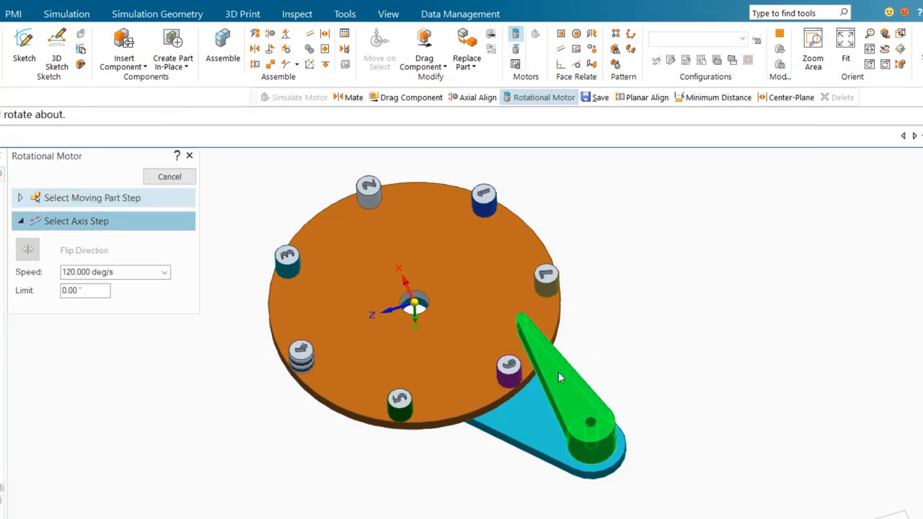
pyautogui.click(591, 431)
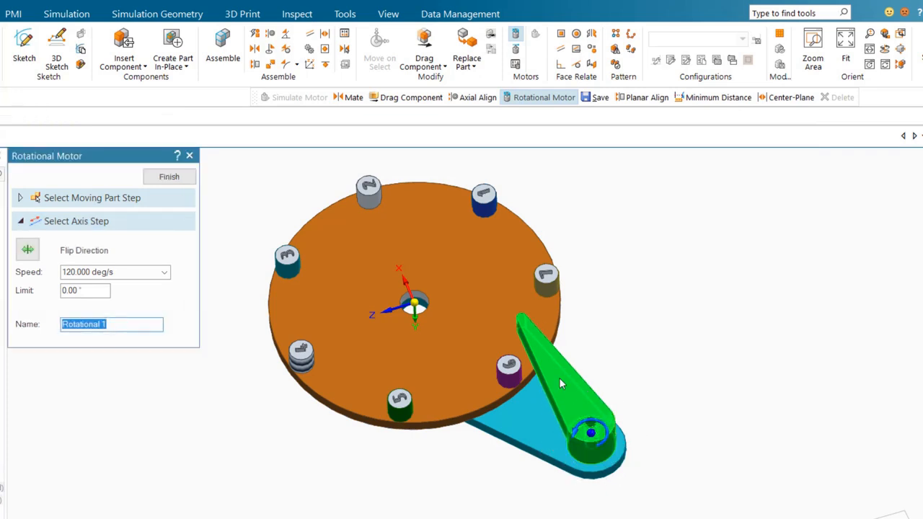
pyautogui.click(589, 424)
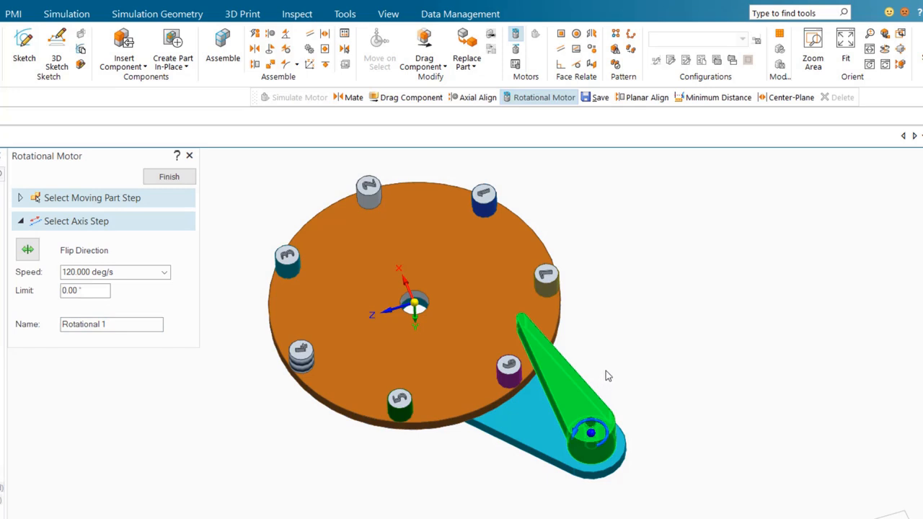
pyautogui.click(167, 179)
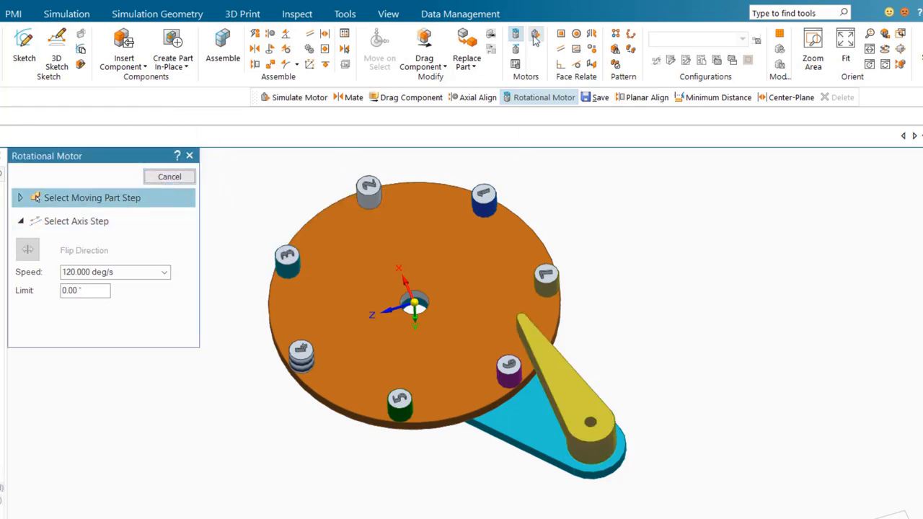
# Step: Play the rotational motor simulation with Physical motion and a 10-second default duration, and close the animation without saving
pyautogui.click(535, 38)
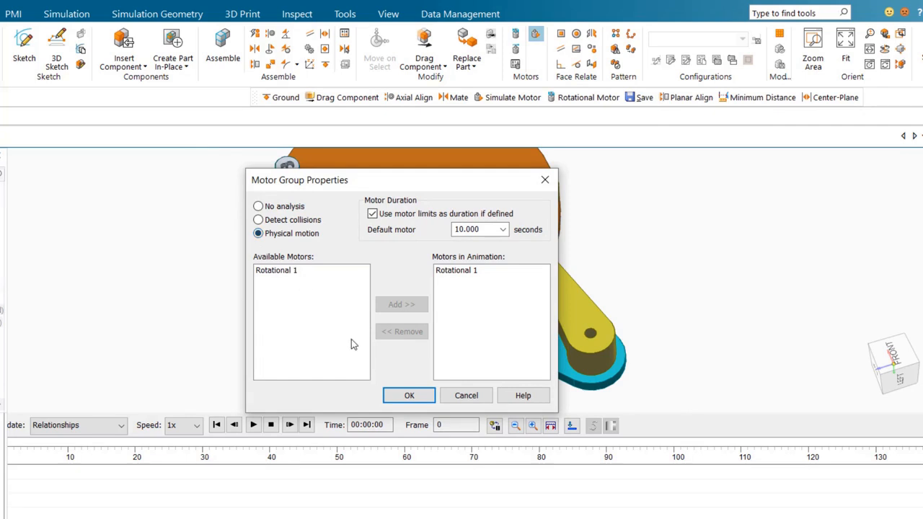
pyautogui.click(409, 396)
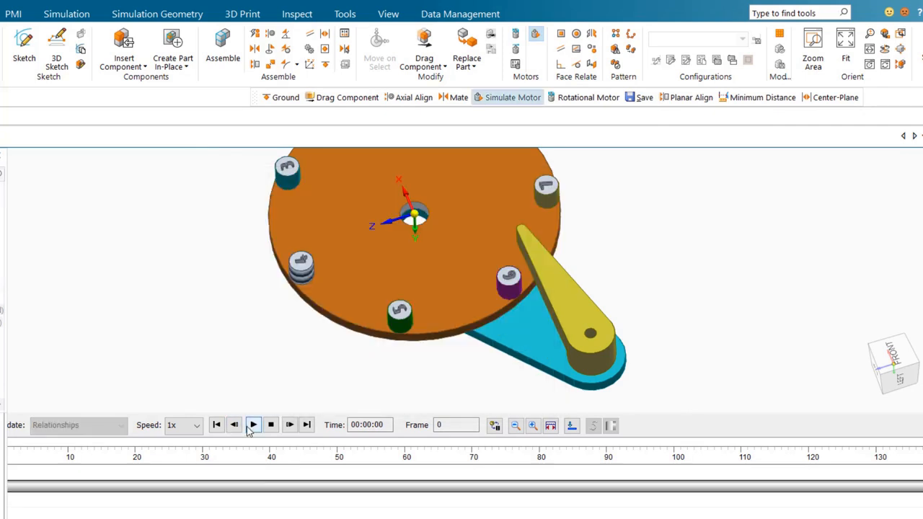
pyautogui.click(251, 426)
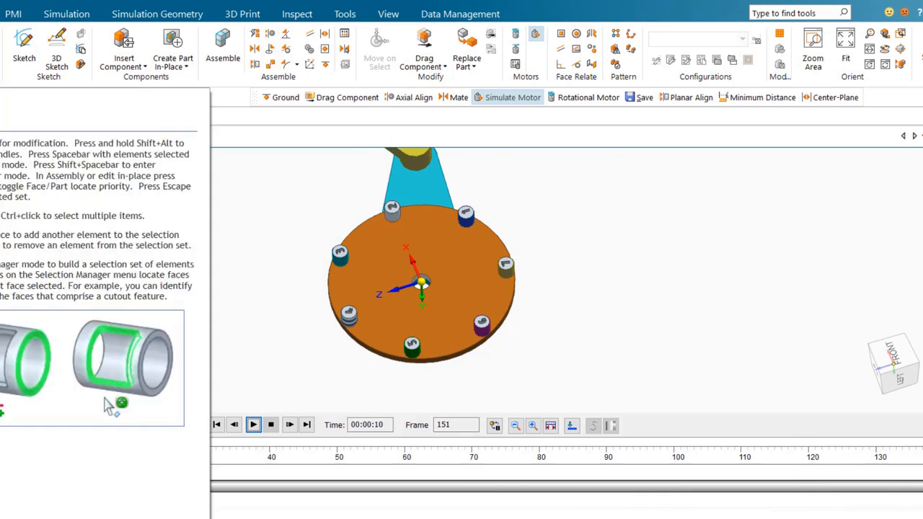
pyautogui.click(1, 44)
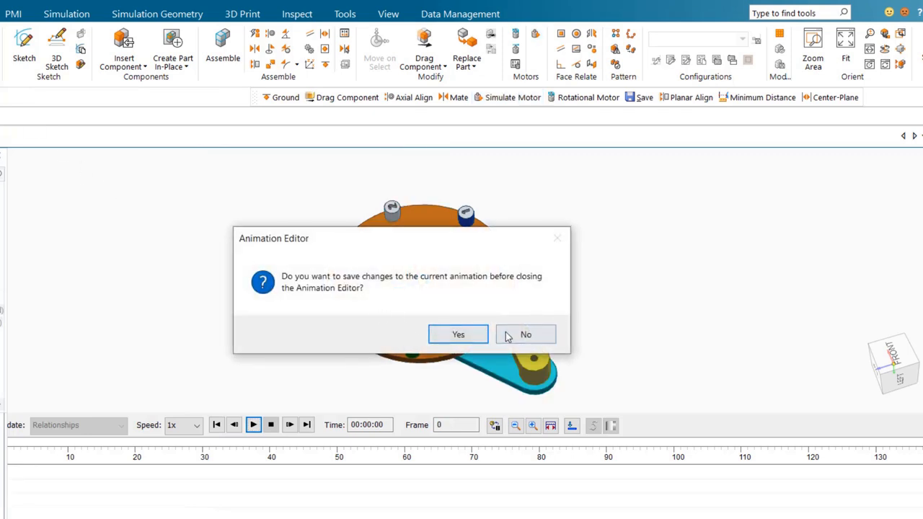
pyautogui.click(524, 335)
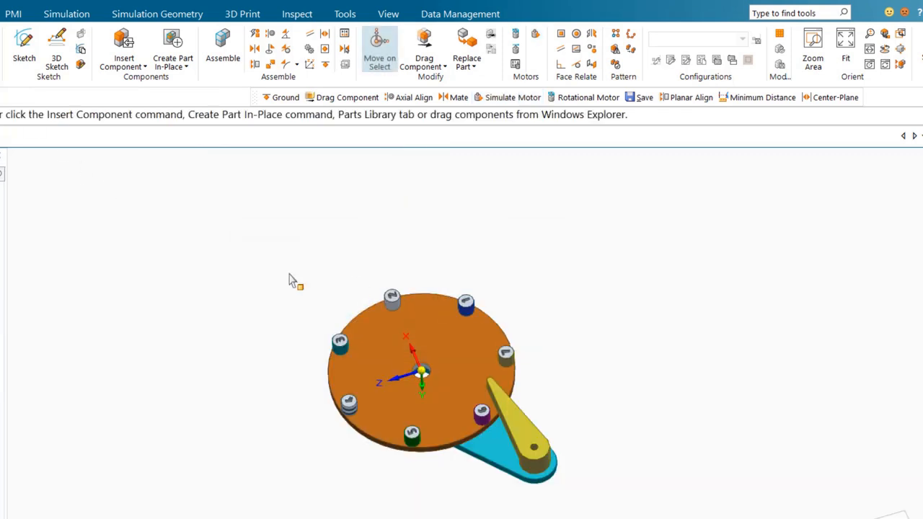
# Step: Delete the ground relationship of 7PinBase so the pin disc is free to rotate
pyautogui.click(464, 319)
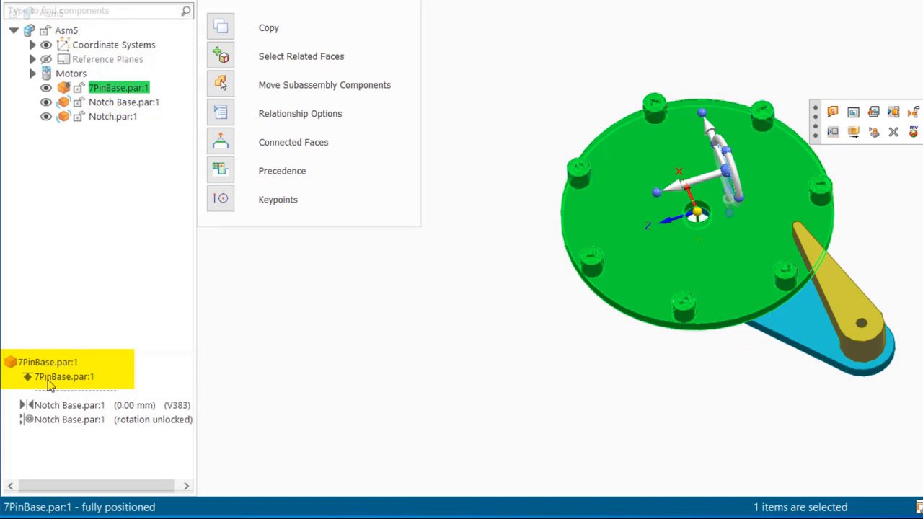
pyautogui.click(49, 383)
pyautogui.rightClick(49, 380)
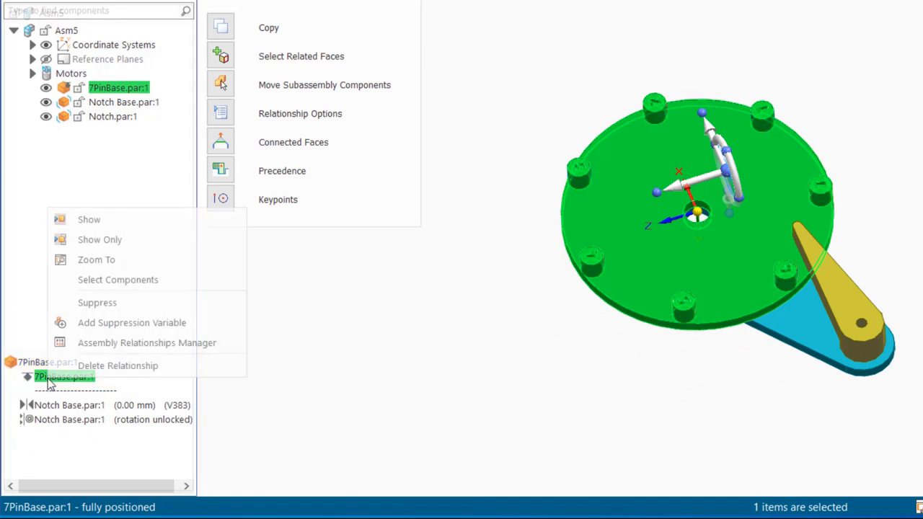
pyautogui.click(139, 371)
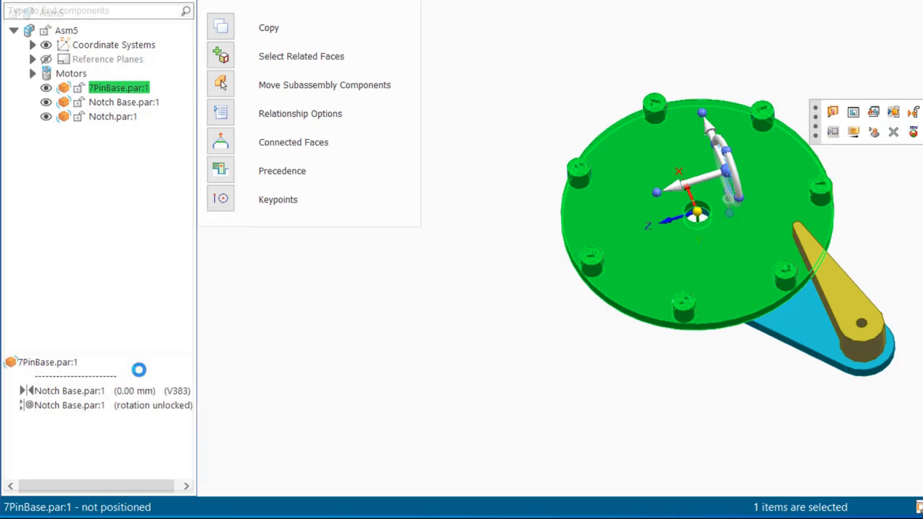
pyautogui.click(469, 36)
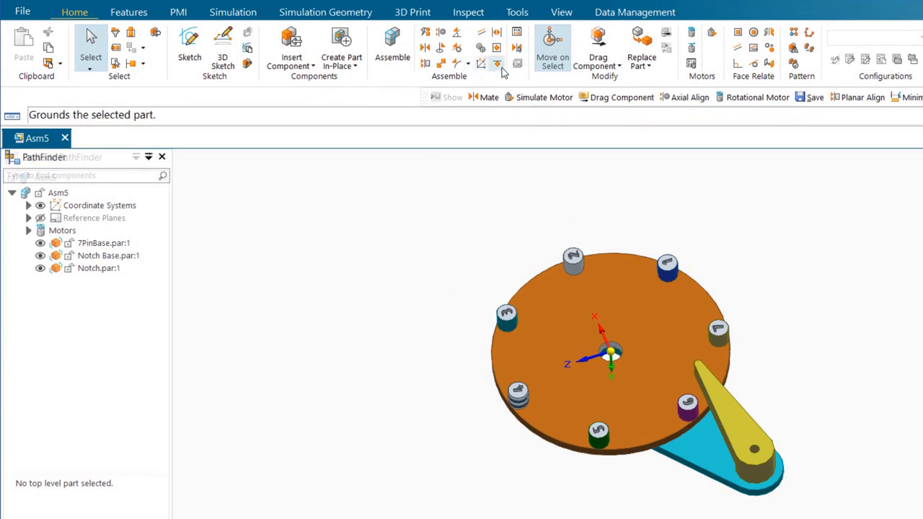
# Step: Ground the Notch Base component in place
pyautogui.click(497, 67)
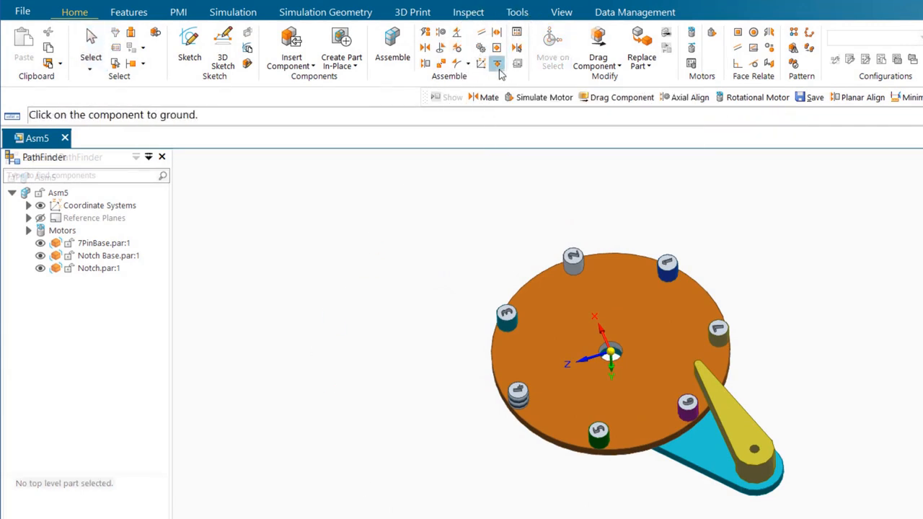
pyautogui.click(705, 451)
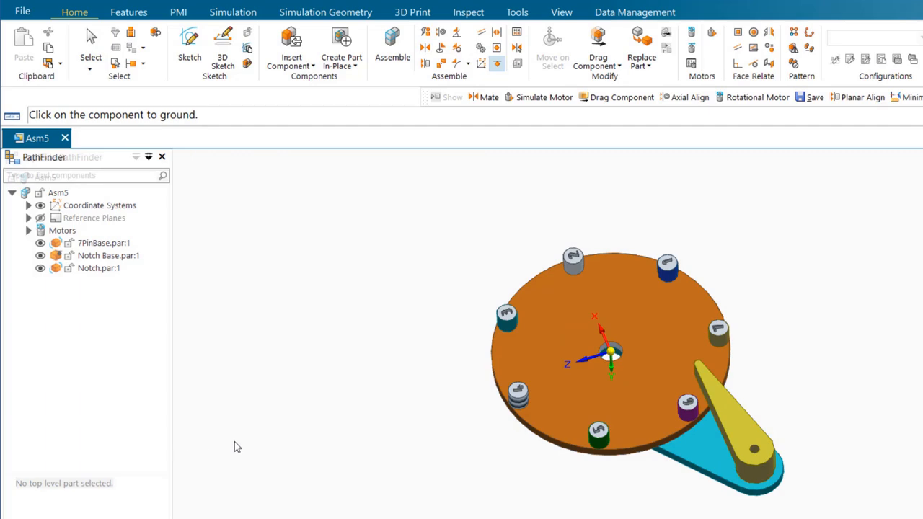
pyautogui.press('Escape')
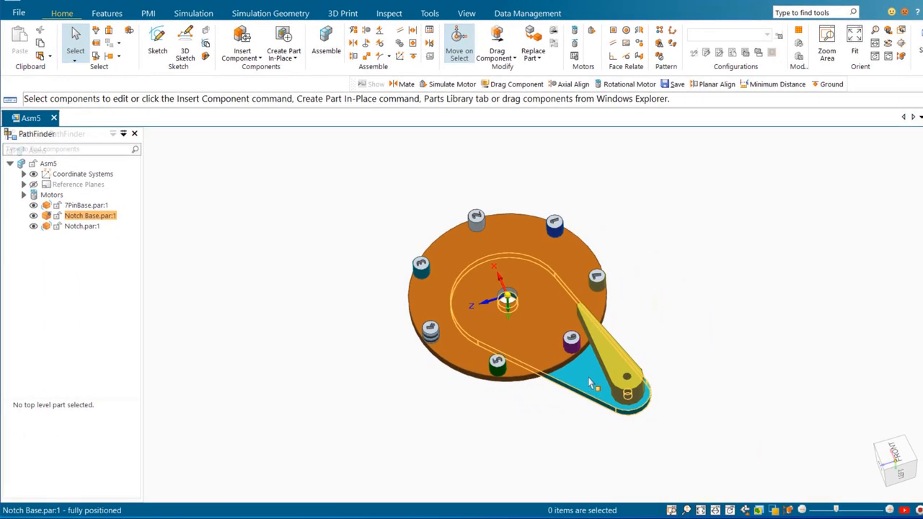
# Step: Examine the relationships of Notch Base, including its ground relationship
pyautogui.click(587, 375)
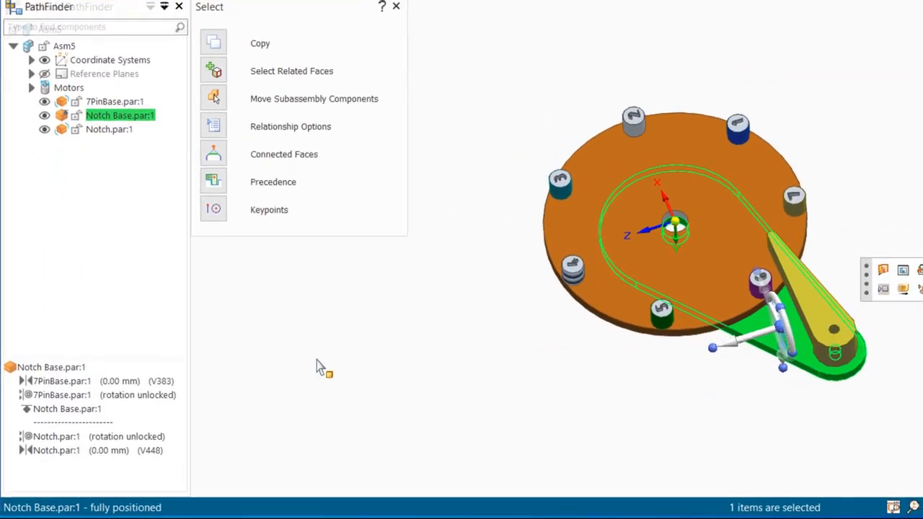
pyautogui.click(73, 416)
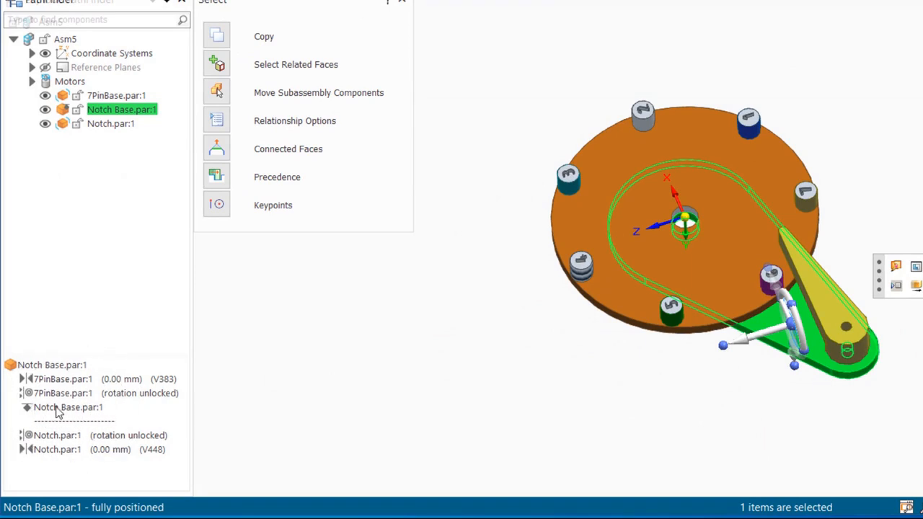
pyautogui.click(57, 409)
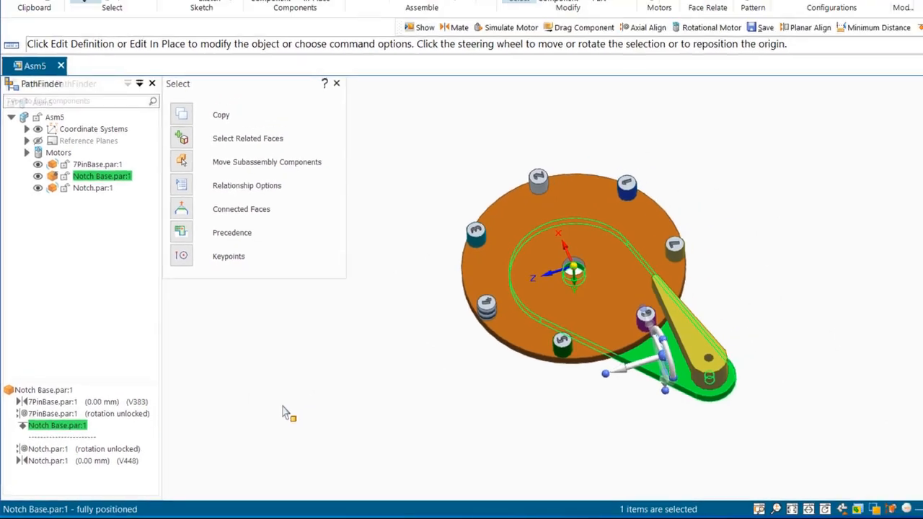
pyautogui.click(282, 408)
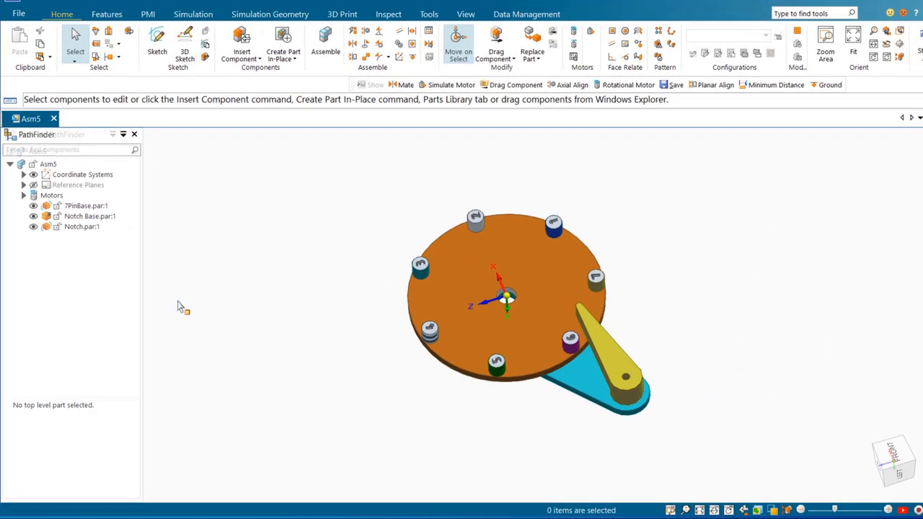
# Step: Simulate the Rotational 1 motor with Physical motion for the default 10 seconds and play the animation
pyautogui.click(590, 33)
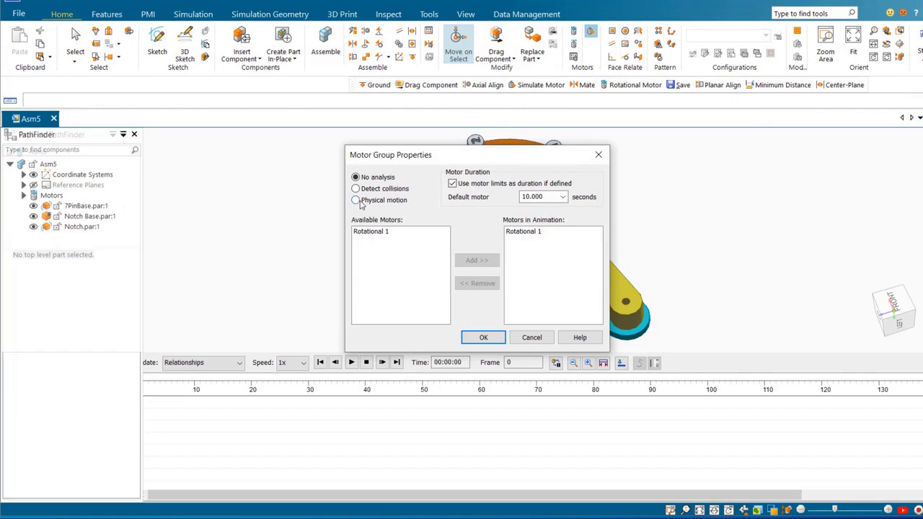
pyautogui.click(355, 201)
pyautogui.click(481, 339)
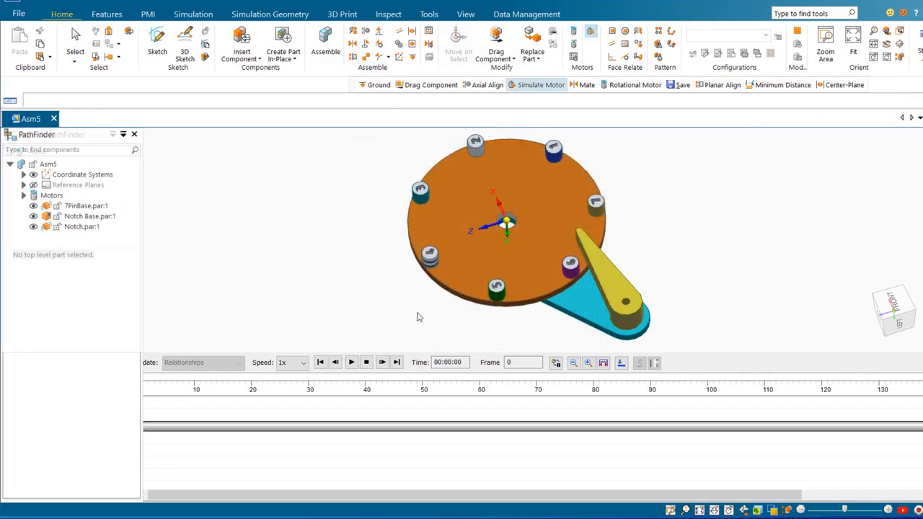
pyautogui.click(352, 363)
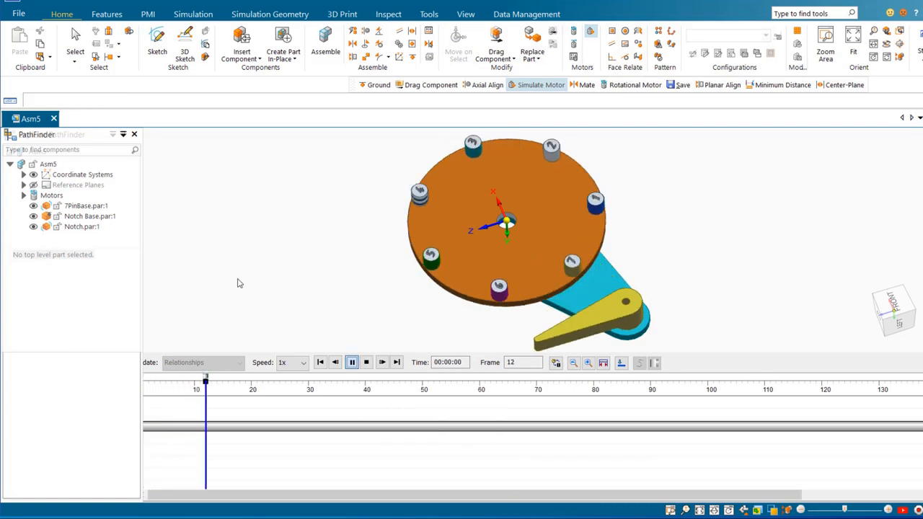